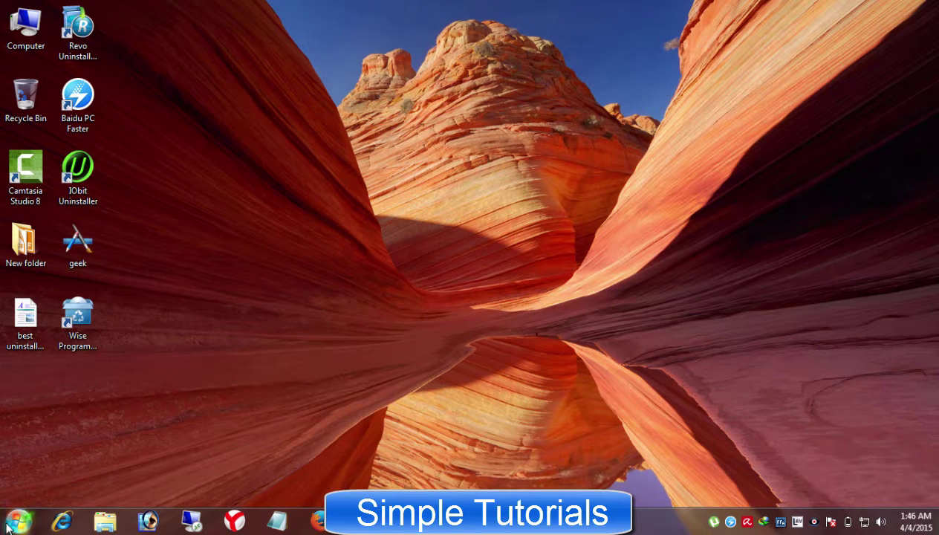
Open Programs and Features from the Control Panel, look through the installed programs list, and close the window
{"action": "left_click", "coordinate": [17, 520]}
{"action": "left_click", "coordinate": [204, 339]}
{"action": "left_click_drag", "start_coordinate": [739, 152], "coordinate": [740, 232]}
{"action": "left_click", "coordinate": [206, 445]}
{"action": "left_click_drag", "start_coordinate": [724, 477], "coordinate": [725, 449]}
{"action": "left_click_drag", "start_coordinate": [748, 231], "coordinate": [750, 375]}
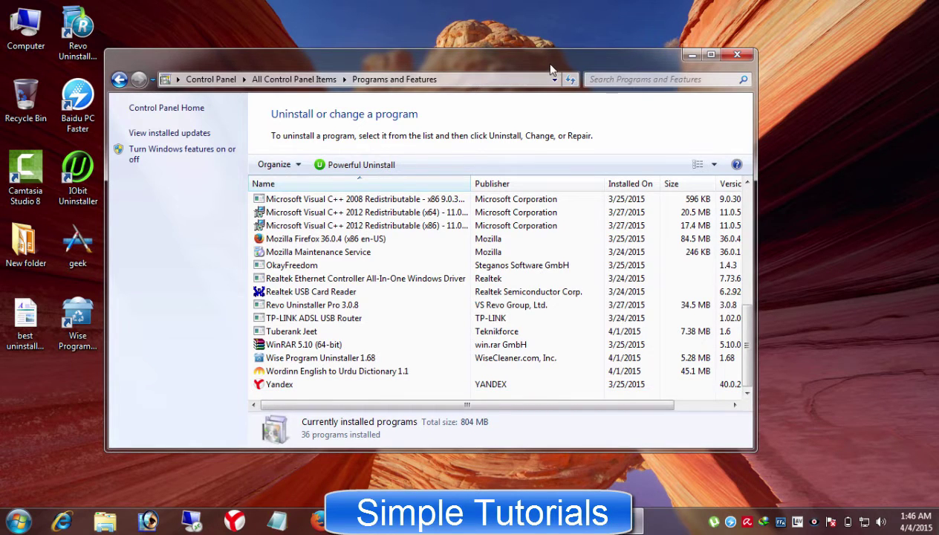
{"action": "left_click_drag", "start_coordinate": [553, 65], "coordinate": [603, 47]}
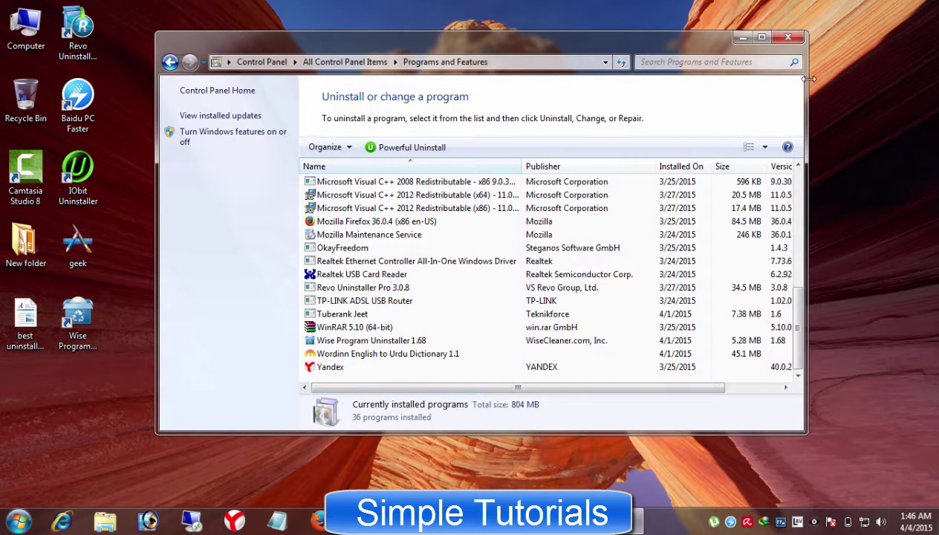
{"action": "left_click", "coordinate": [787, 38]}
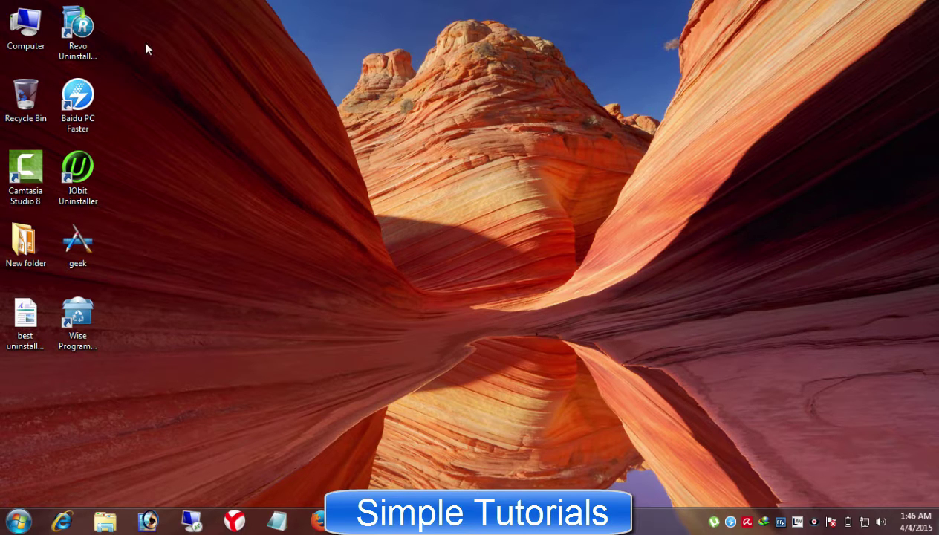
Move the five uninstaller icons together toward the middle of the desktop, and return them to their original column
{"action": "left_click_drag", "start_coordinate": [130, 9], "coordinate": [87, 378]}
{"action": "left_click_drag", "start_coordinate": [69, 330], "coordinate": [269, 330]}
{"action": "left_click", "coordinate": [234, 354]}
{"action": "left_click_drag", "start_coordinate": [325, 388], "coordinate": [210, 6]}
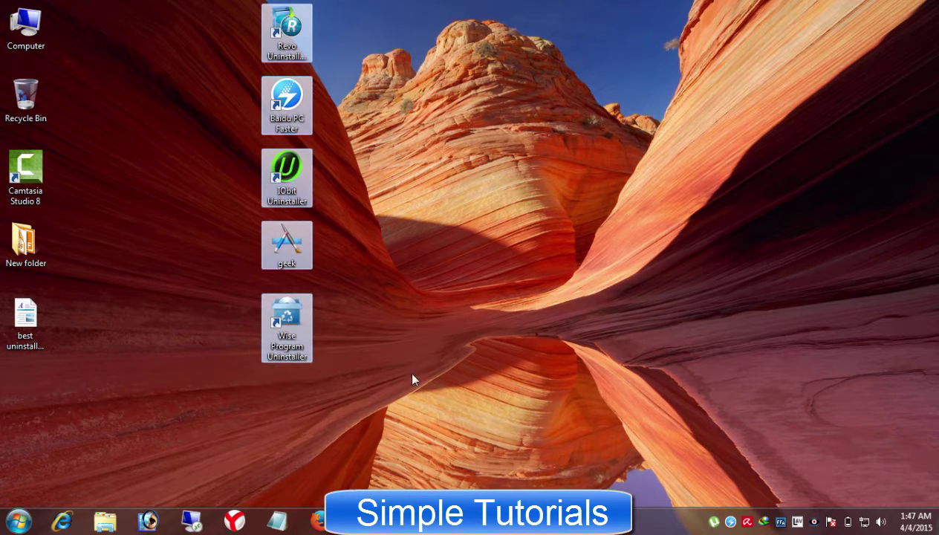
{"action": "left_click_drag", "start_coordinate": [281, 348], "coordinate": [84, 351]}
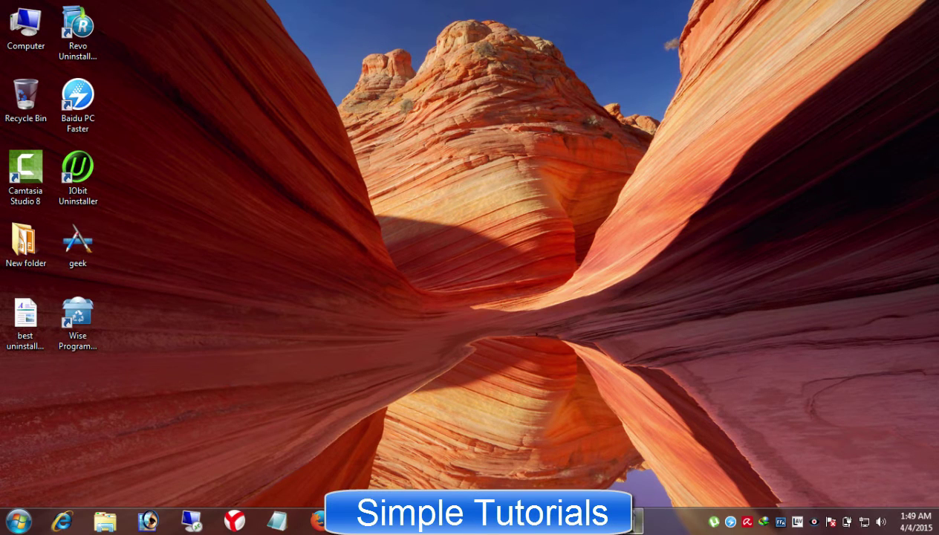
{"action": "left_click", "coordinate": [542, 520]}
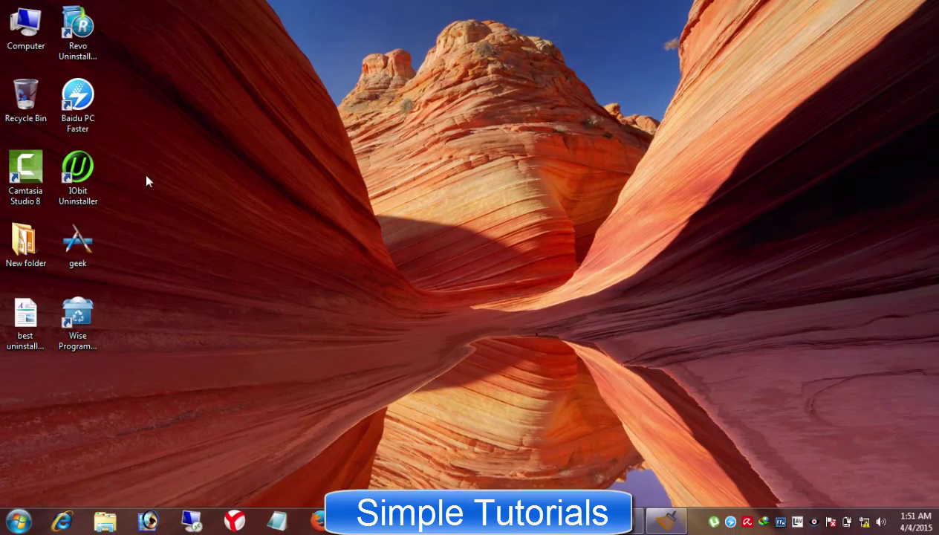
Open Baidu PC Faster and look through its Quick Check, Cleaner, SpeedUp and Virus Scan sections and its additional tools
{"action": "left_click", "coordinate": [78, 104]}
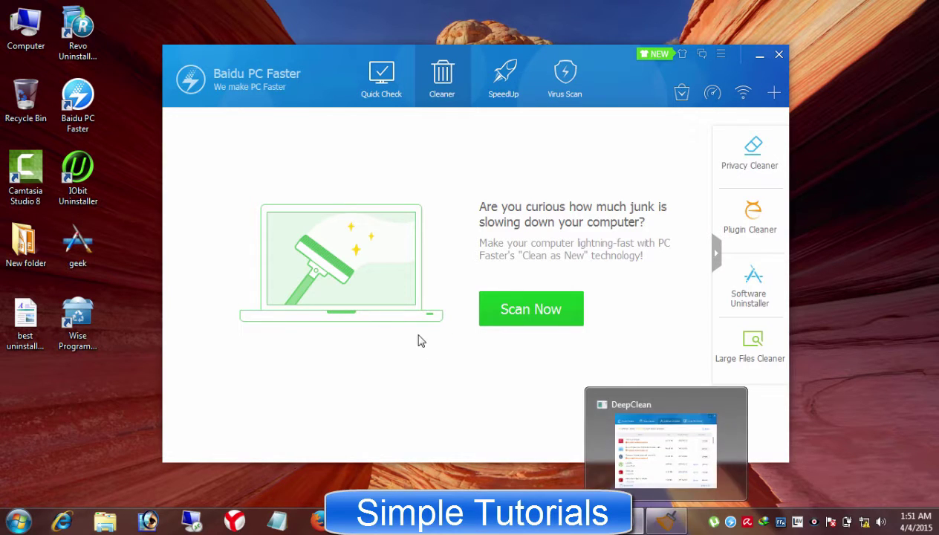
{"action": "left_click", "coordinate": [389, 101]}
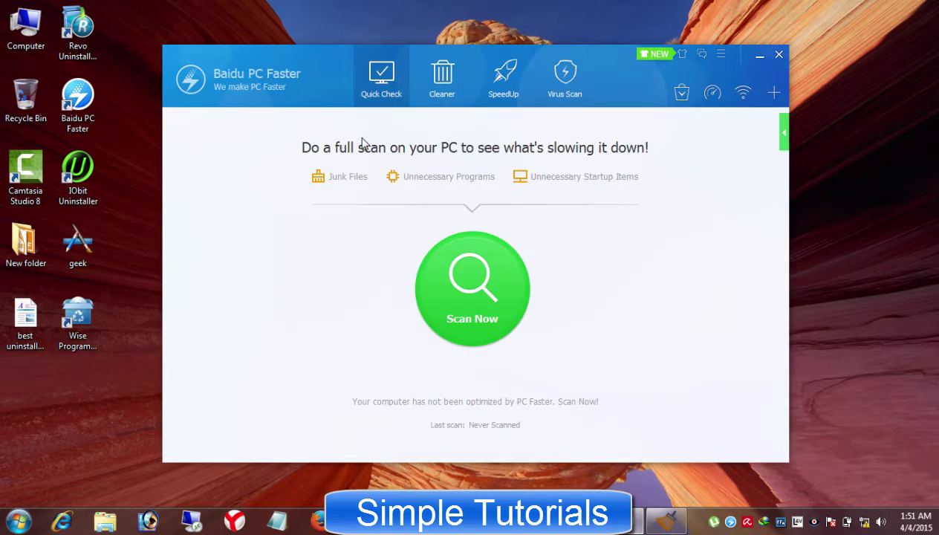
{"action": "left_click", "coordinate": [772, 93]}
{"action": "left_click", "coordinate": [445, 90]}
{"action": "left_click", "coordinate": [499, 102]}
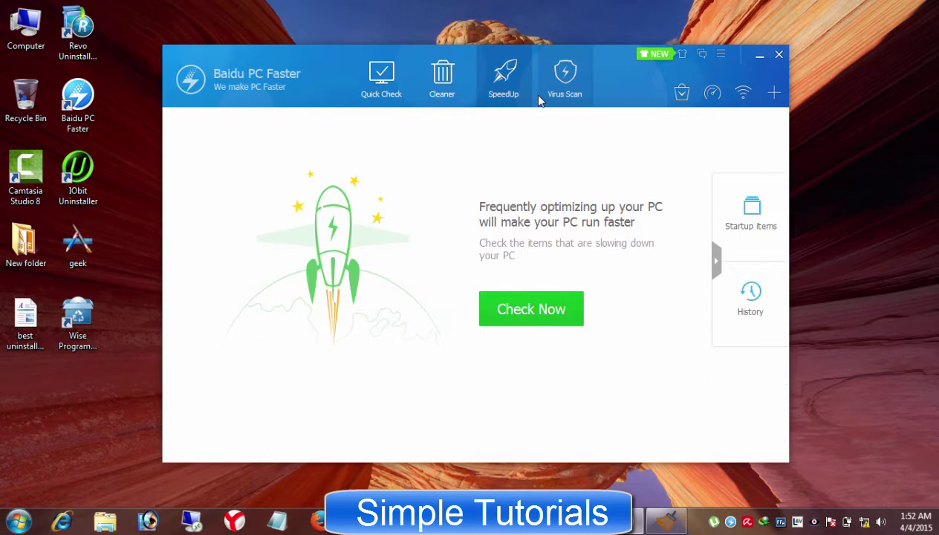
{"action": "left_click", "coordinate": [535, 100]}
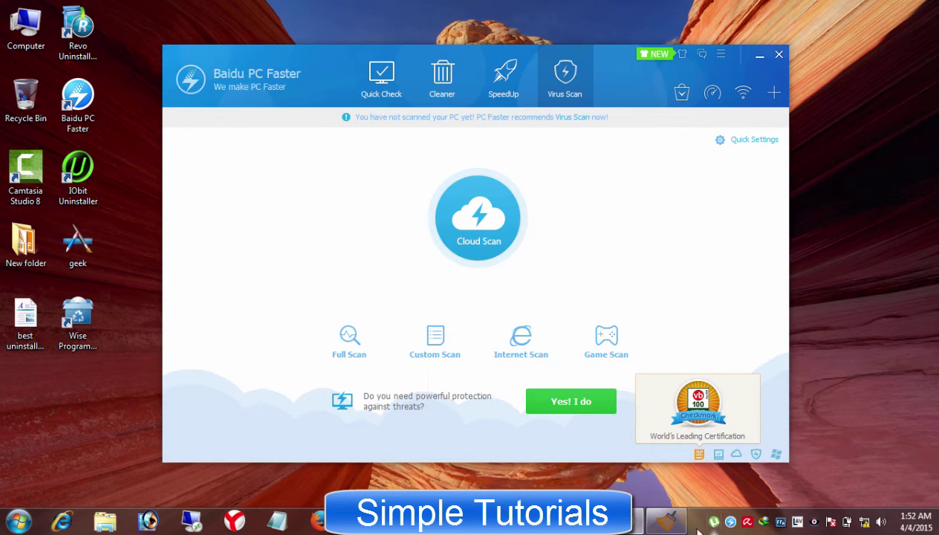
{"action": "left_click", "coordinate": [773, 92]}
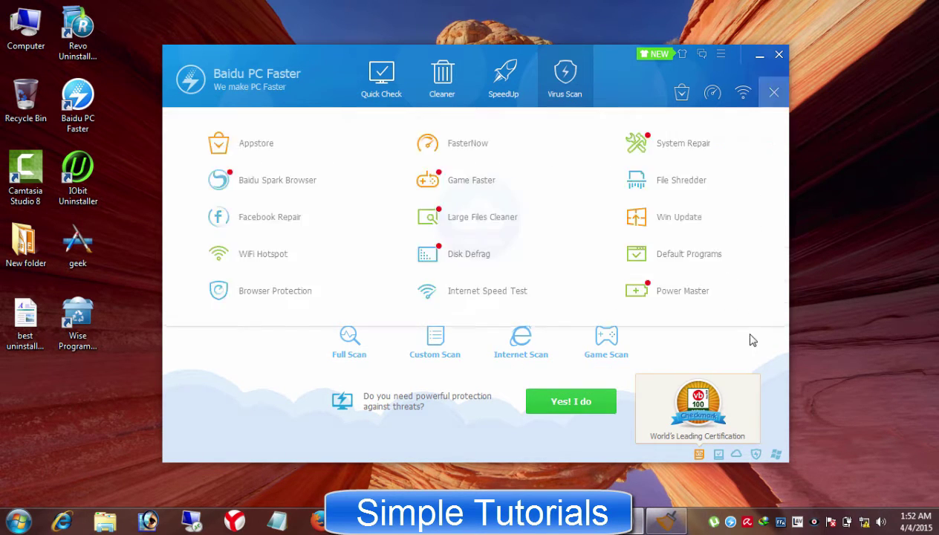
Bring up the DeepClean window's Software Uninstaller and examine its list of installed software
{"action": "left_click", "coordinate": [665, 520]}
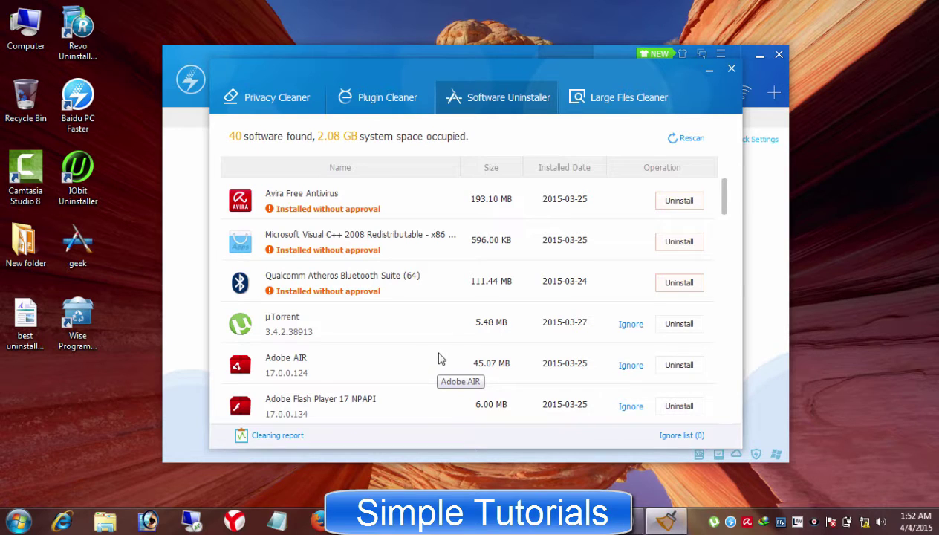
{"action": "left_click_drag", "start_coordinate": [724, 199], "coordinate": [739, 217]}
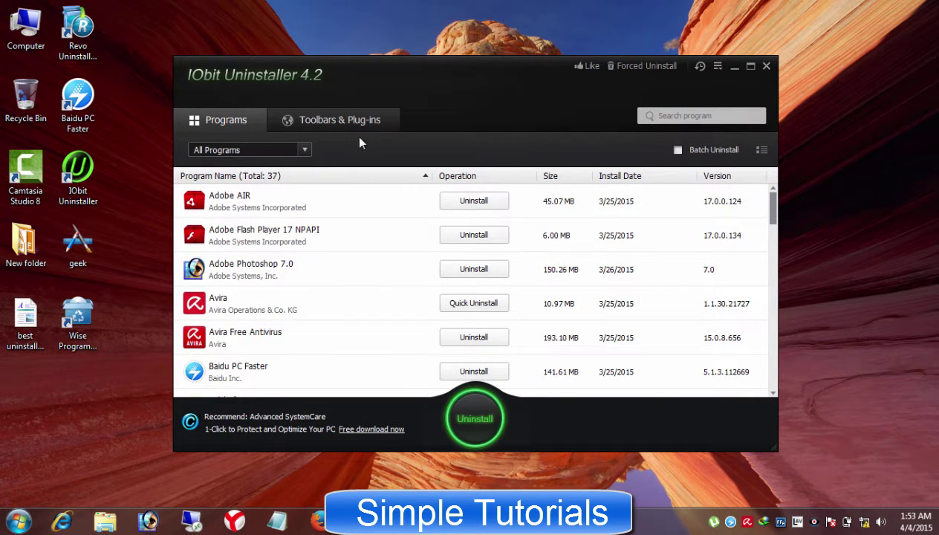
View the program category filters in IObit Uninstaller, keep All Programs, and enable Batch Uninstall
{"action": "left_click", "coordinate": [259, 147]}
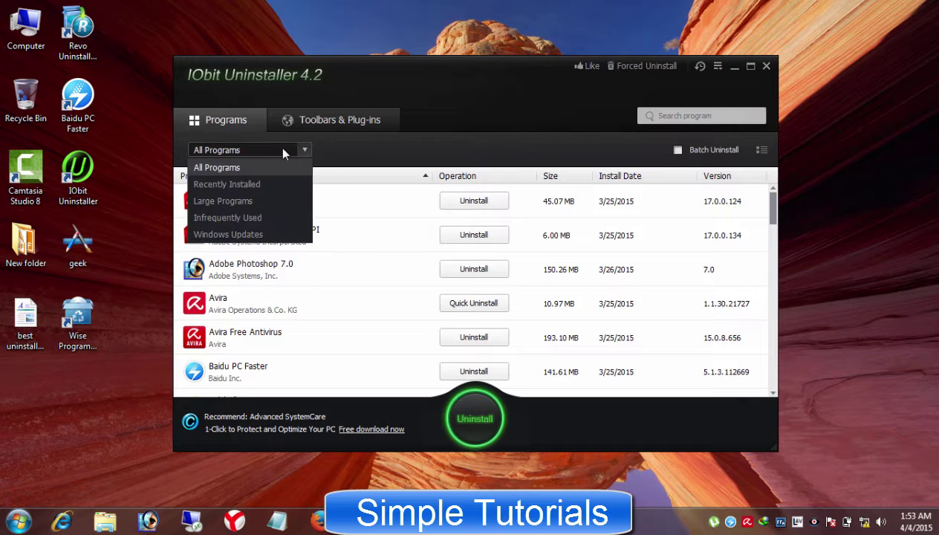
{"action": "left_click", "coordinate": [366, 149]}
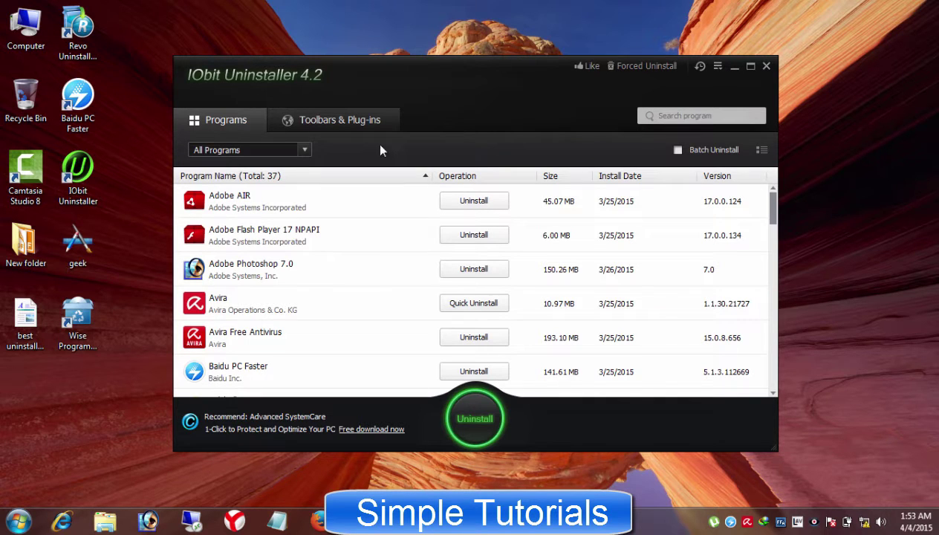
{"action": "left_click", "coordinate": [678, 150]}
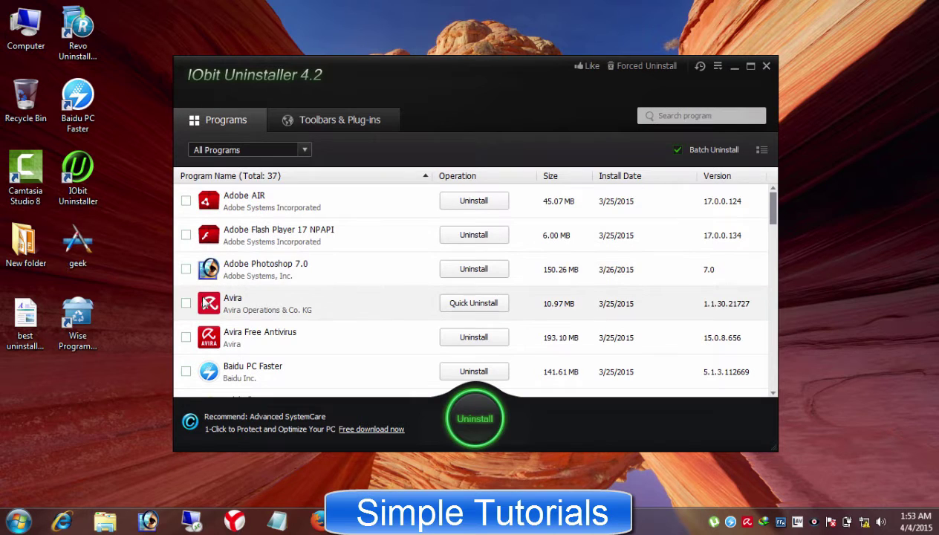
Examine the Toolbars & Plug-ins list and its browser filter choices, reverse its name order, and return to the programs list
{"action": "left_click", "coordinate": [352, 119]}
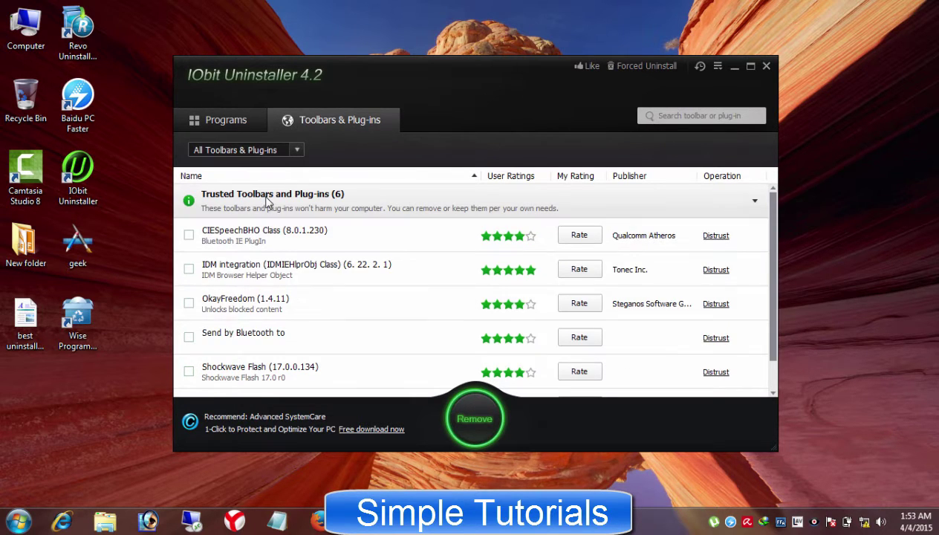
{"action": "left_click", "coordinate": [287, 150]}
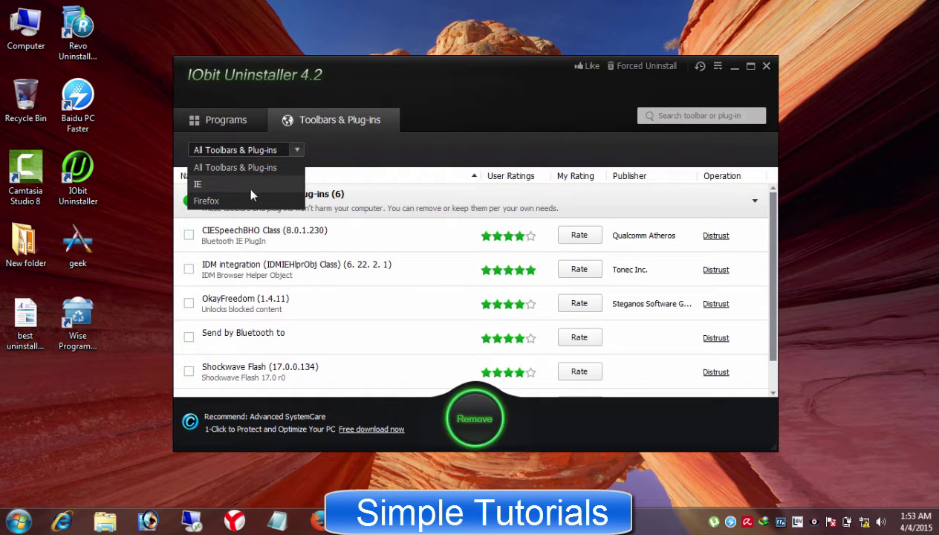
{"action": "left_click", "coordinate": [399, 176]}
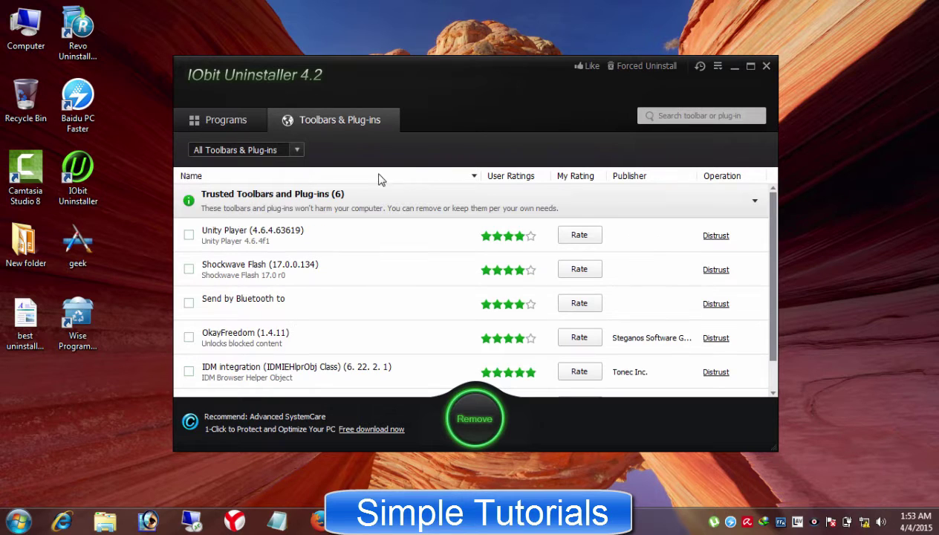
{"action": "left_click", "coordinate": [224, 121]}
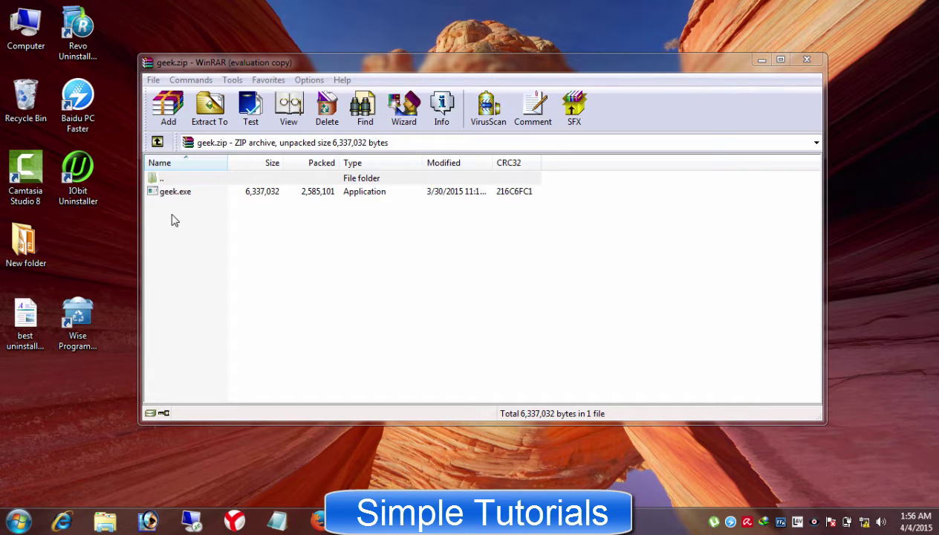
Extract geek.exe from the geek.zip archive onto the desktop
{"action": "left_click", "coordinate": [152, 264]}
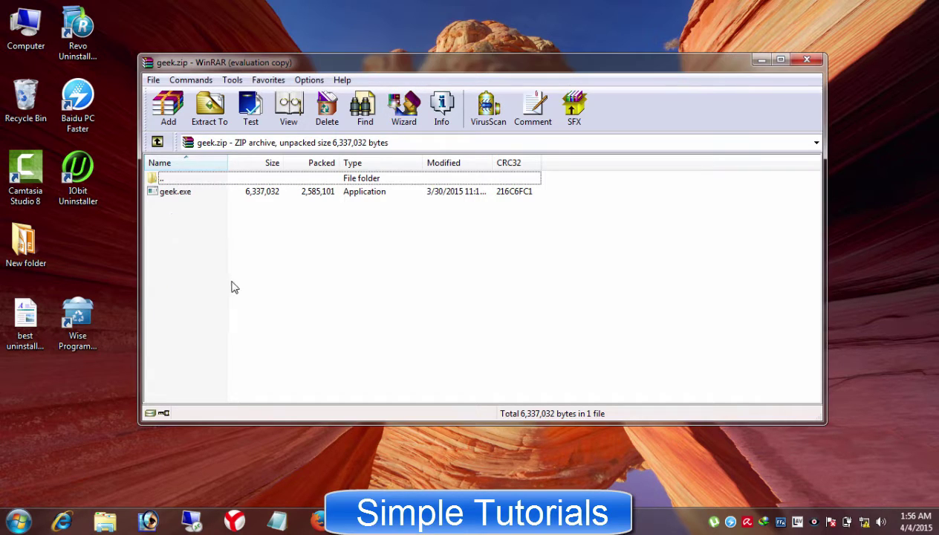
{"action": "left_click", "coordinate": [171, 195]}
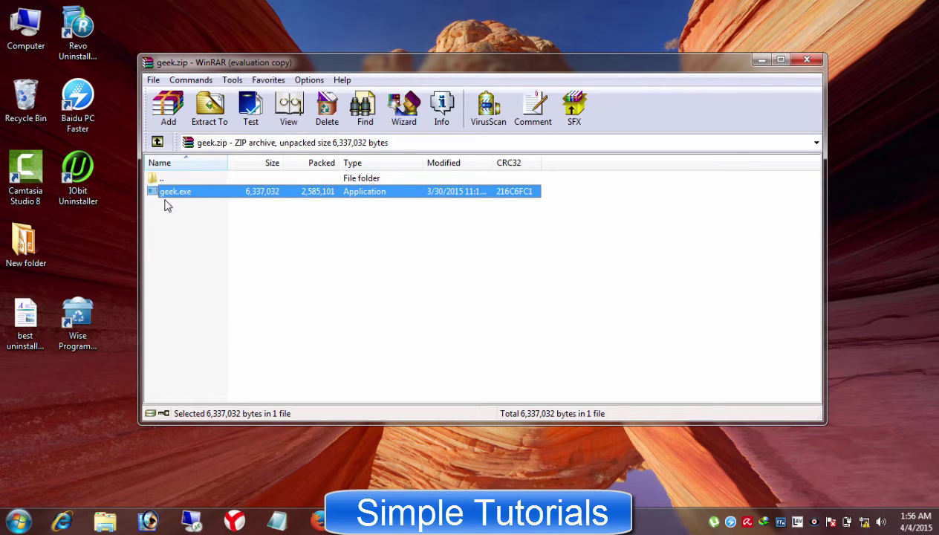
{"action": "left_click_drag", "start_coordinate": [167, 205], "coordinate": [95, 237]}
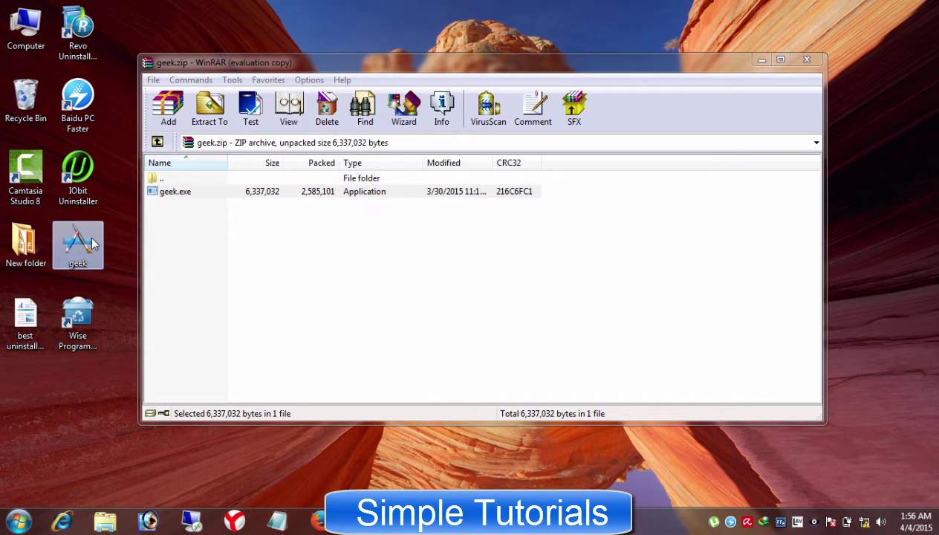
Launch Geek Uninstaller from the desktop, decline its update offer, and close the geek.zip archive window
{"action": "double_click", "coordinate": [78, 243]}
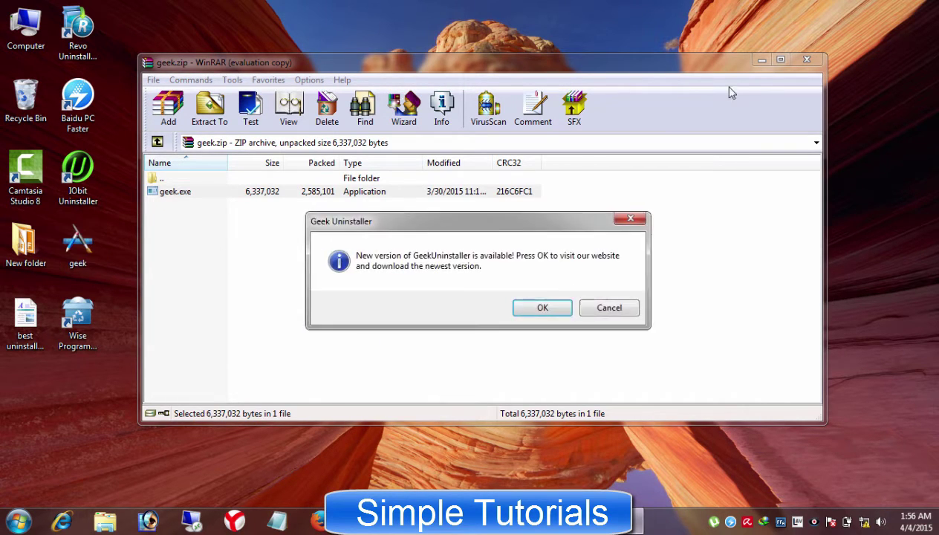
{"action": "left_click", "coordinate": [604, 311]}
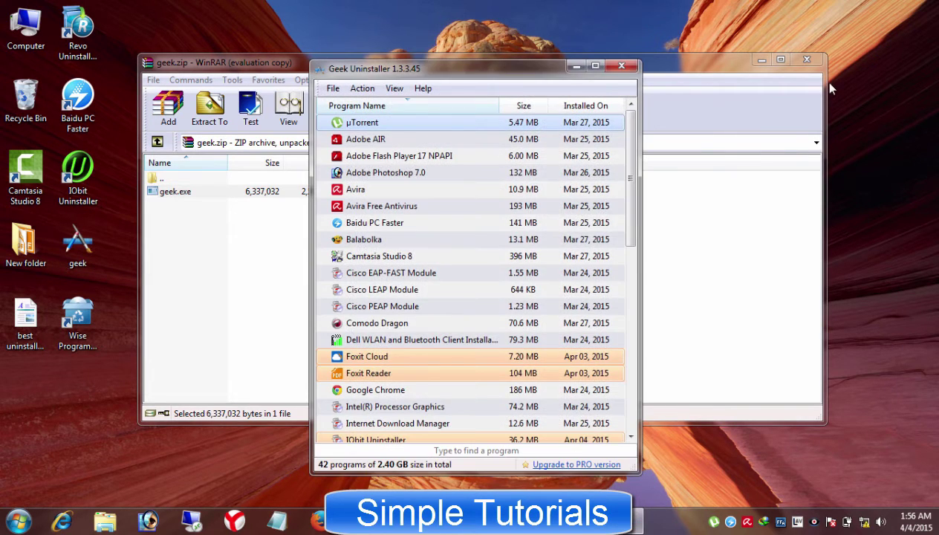
{"action": "left_click", "coordinate": [817, 60]}
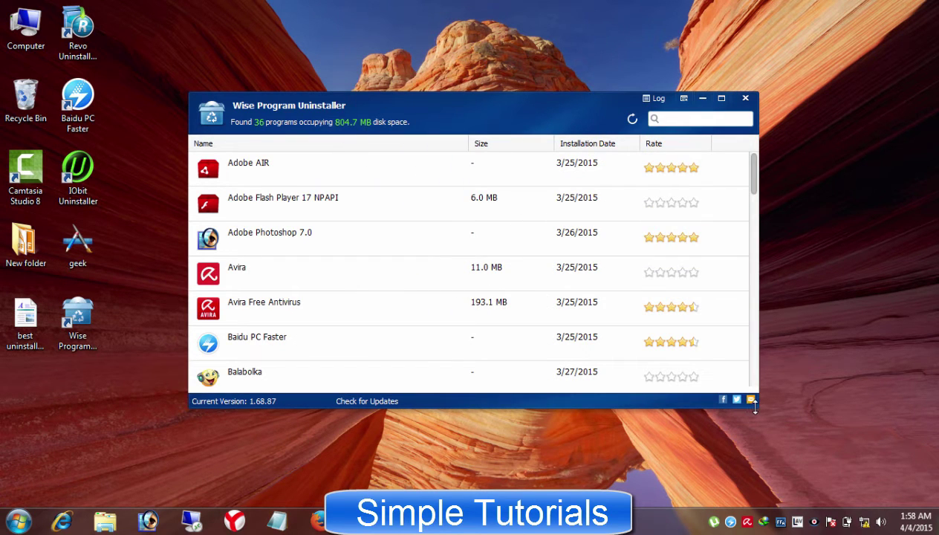
Resize the Wise Program Uninstaller window to be slightly wider and reposition it on the desktop
{"action": "left_click", "coordinate": [744, 404]}
{"action": "left_click_drag", "start_coordinate": [783, 422], "coordinate": [787, 422]}
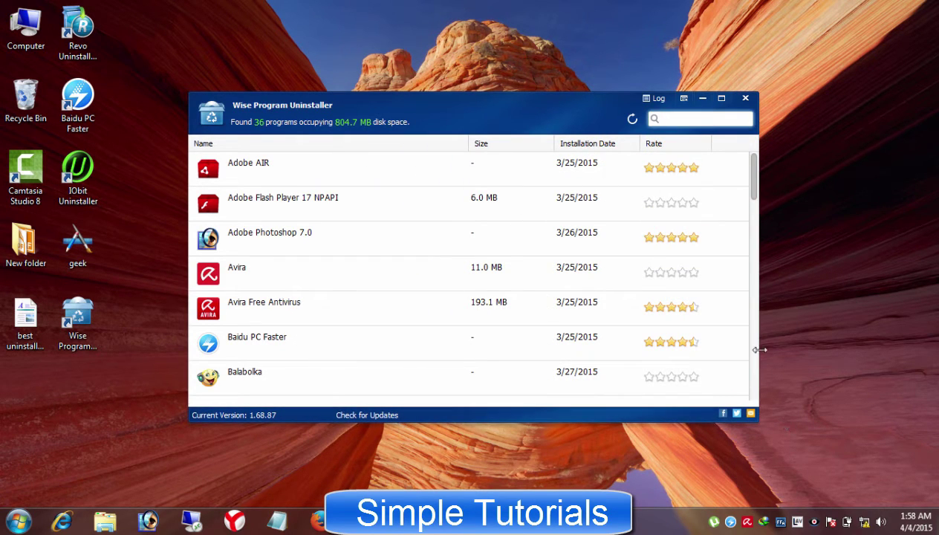
{"action": "left_click_drag", "start_coordinate": [759, 349], "coordinate": [778, 352]}
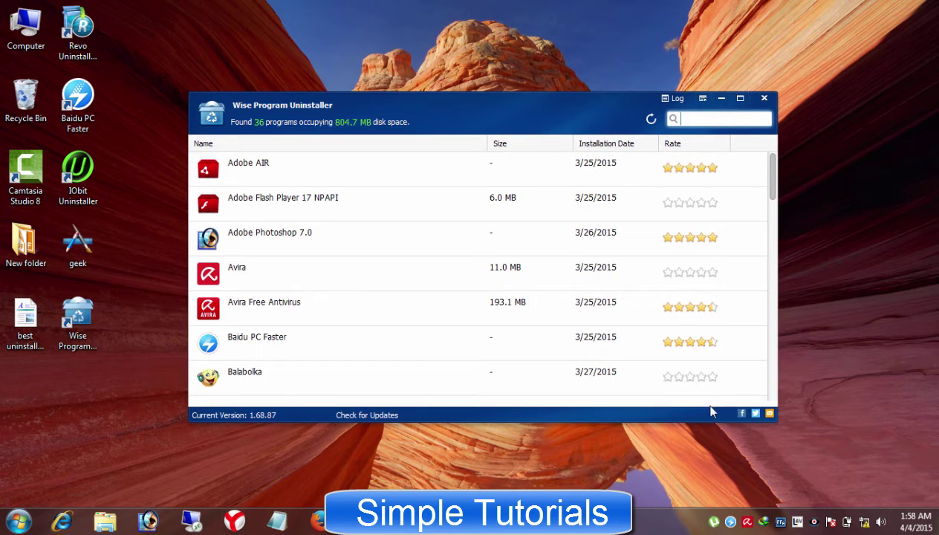
{"action": "left_click_drag", "start_coordinate": [672, 417], "coordinate": [708, 351]}
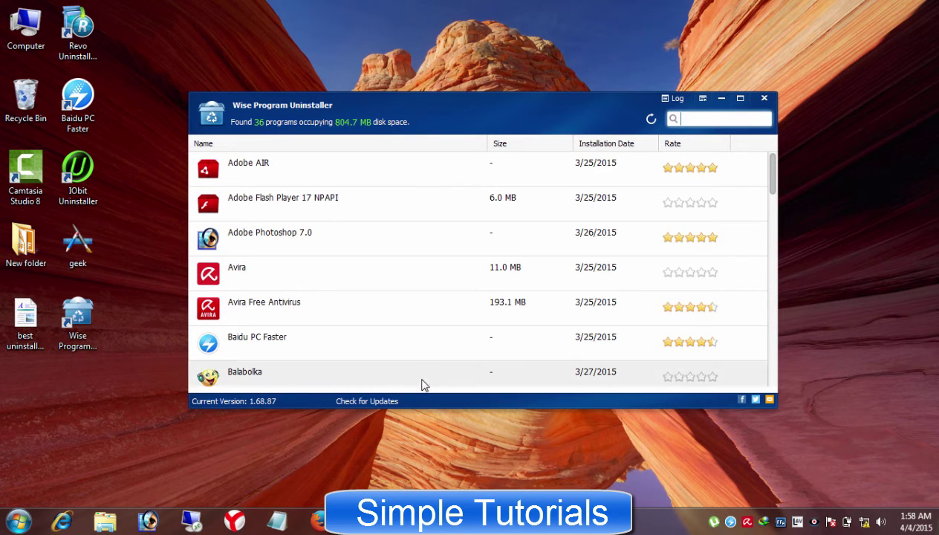
{"action": "left_click_drag", "start_coordinate": [465, 103], "coordinate": [439, 98]}
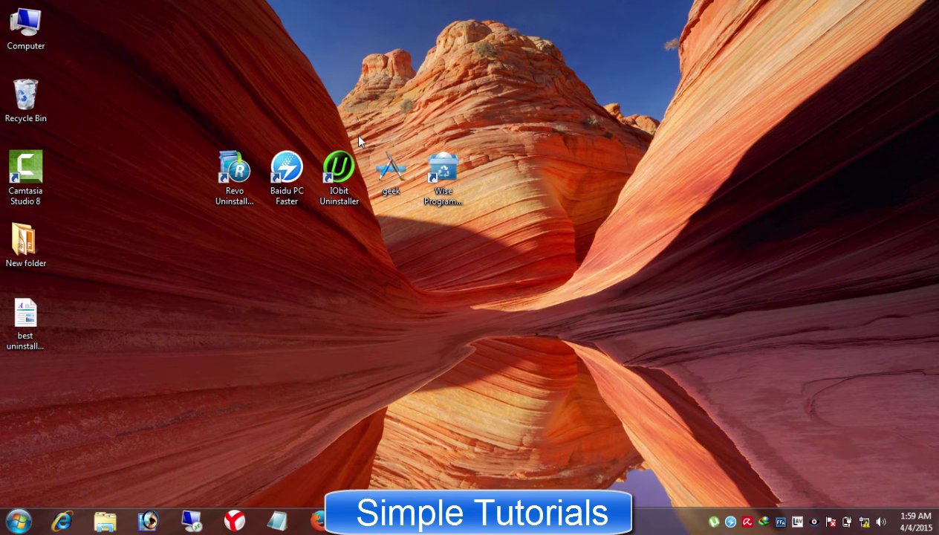
Select the row of five uninstaller icons on the desktop and clear the selection
{"action": "left_click_drag", "start_coordinate": [228, 140], "coordinate": [518, 189]}
{"action": "left_click", "coordinate": [519, 189]}
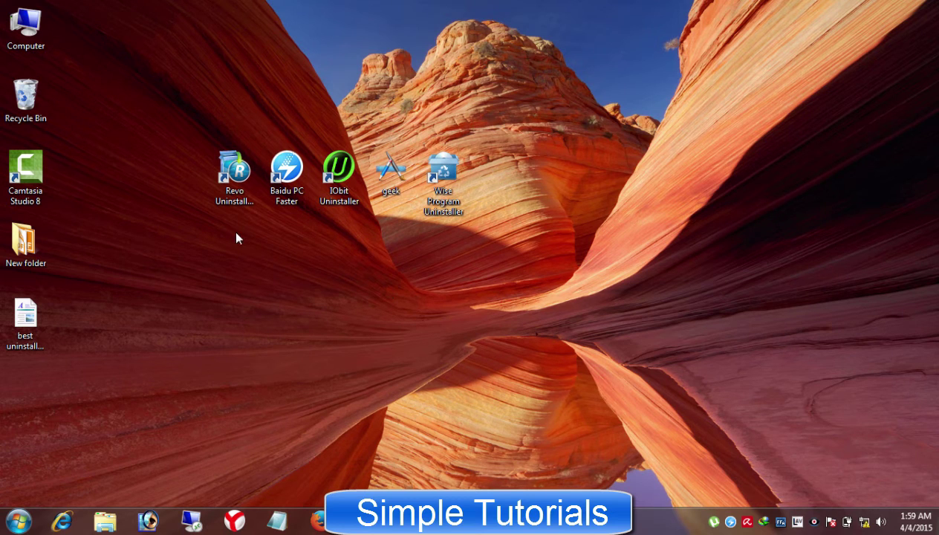
{"action": "left_click_drag", "start_coordinate": [225, 232], "coordinate": [537, 162]}
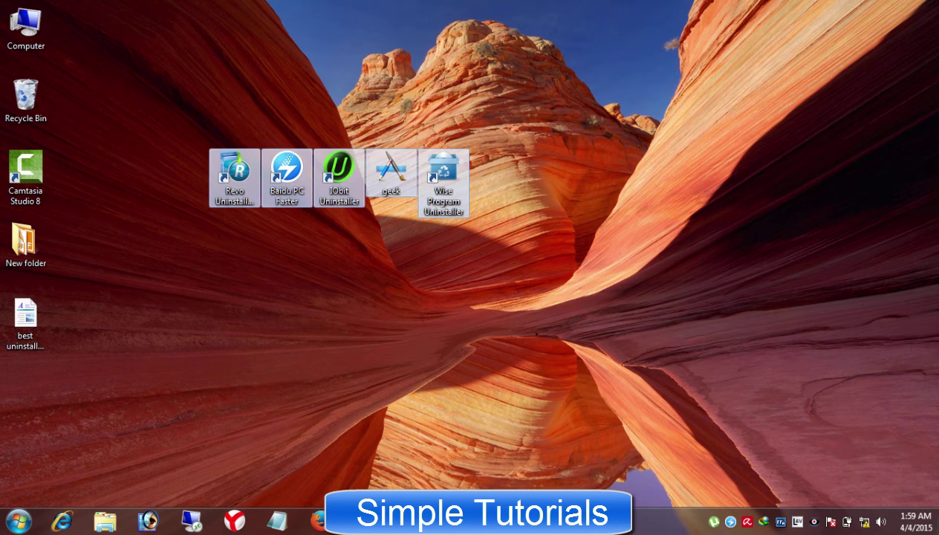
{"action": "left_click", "coordinate": [705, 363]}
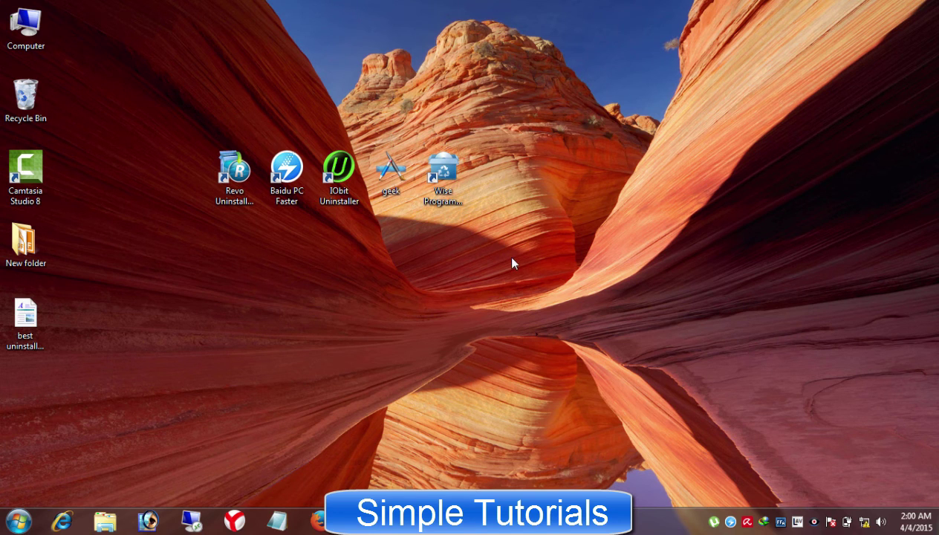
Sort the desktop icons by name twice and refresh the desktop
{"action": "right_click", "coordinate": [505, 319]}
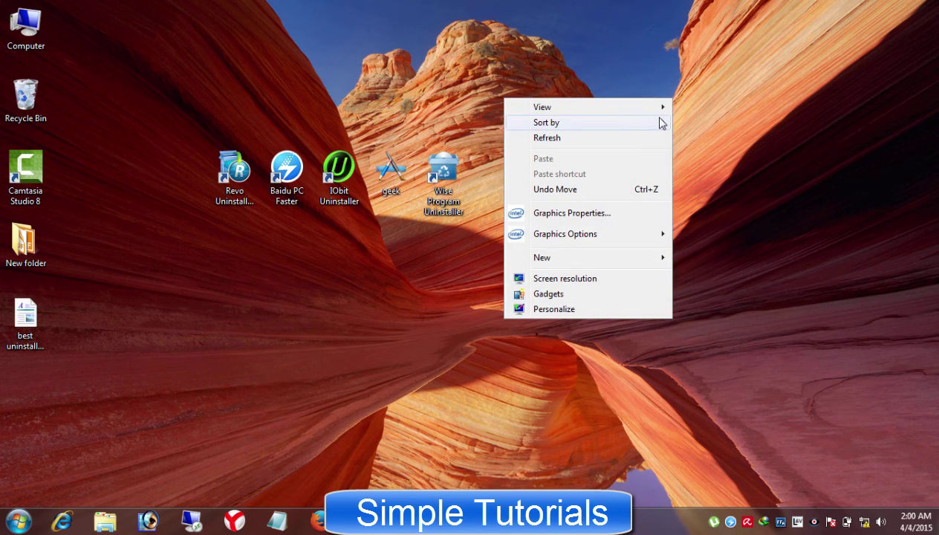
{"action": "mouse_move", "coordinate": [658, 124]}
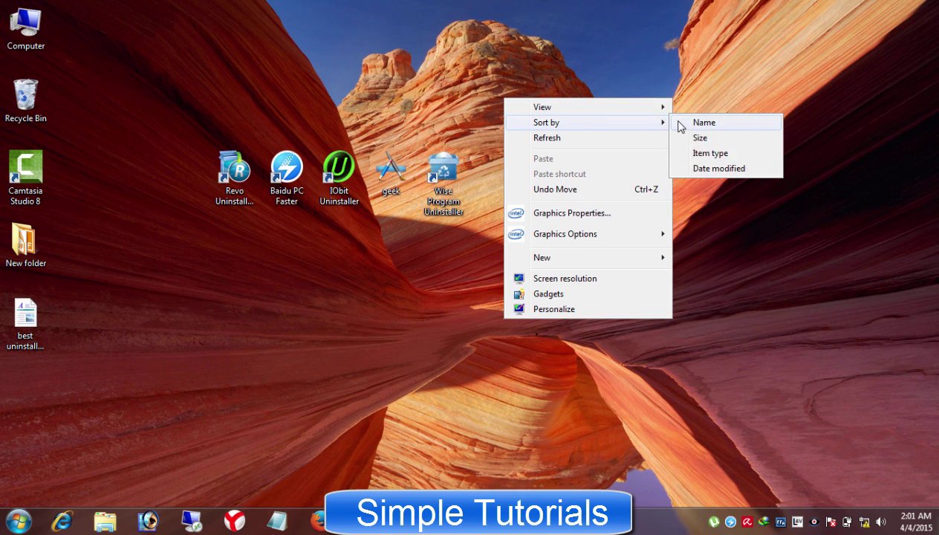
{"action": "left_click", "coordinate": [703, 122]}
{"action": "right_click", "coordinate": [557, 145]}
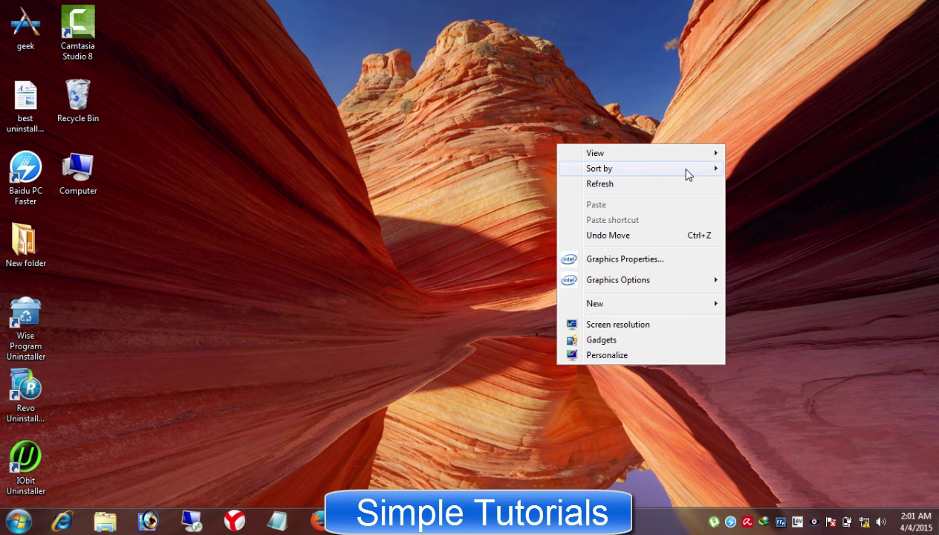
{"action": "mouse_move", "coordinate": [688, 171]}
{"action": "left_click", "coordinate": [765, 168]}
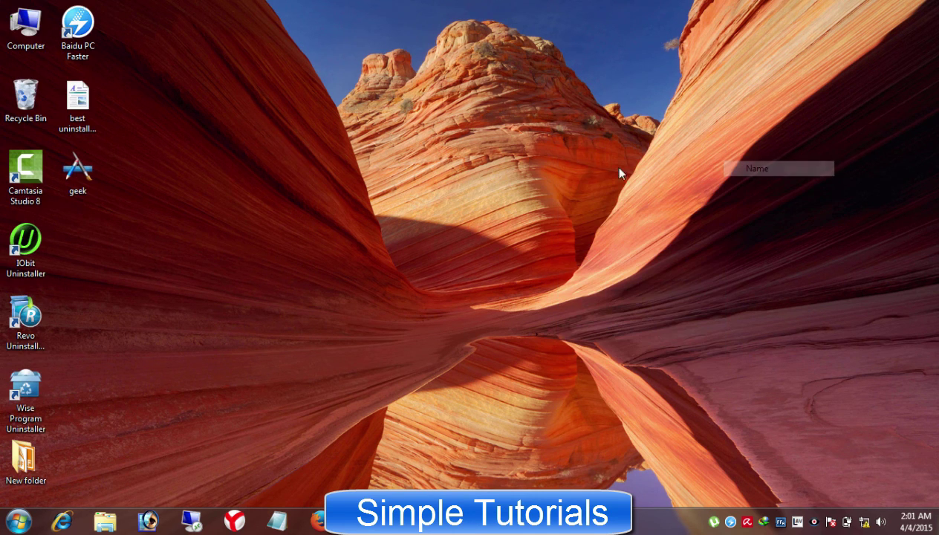
{"action": "right_click", "coordinate": [451, 132]}
{"action": "left_click", "coordinate": [508, 171]}
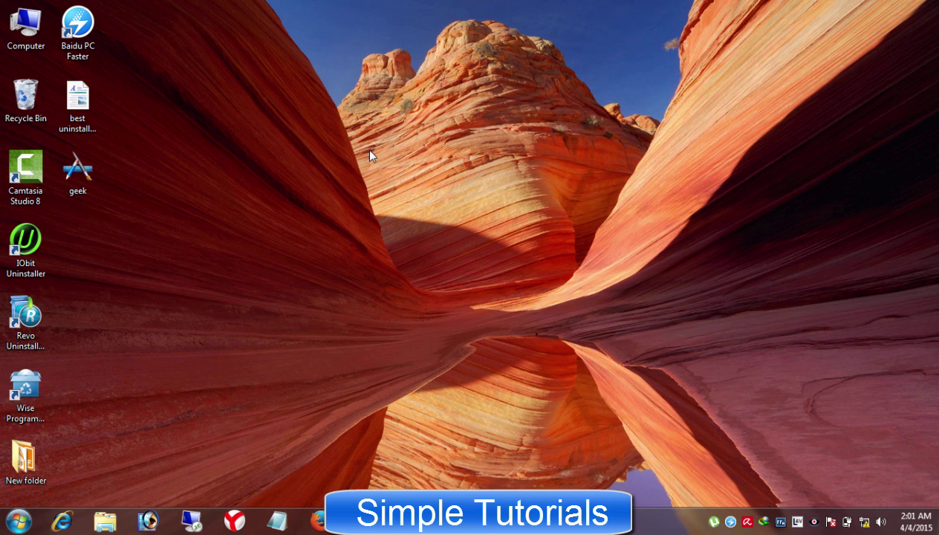